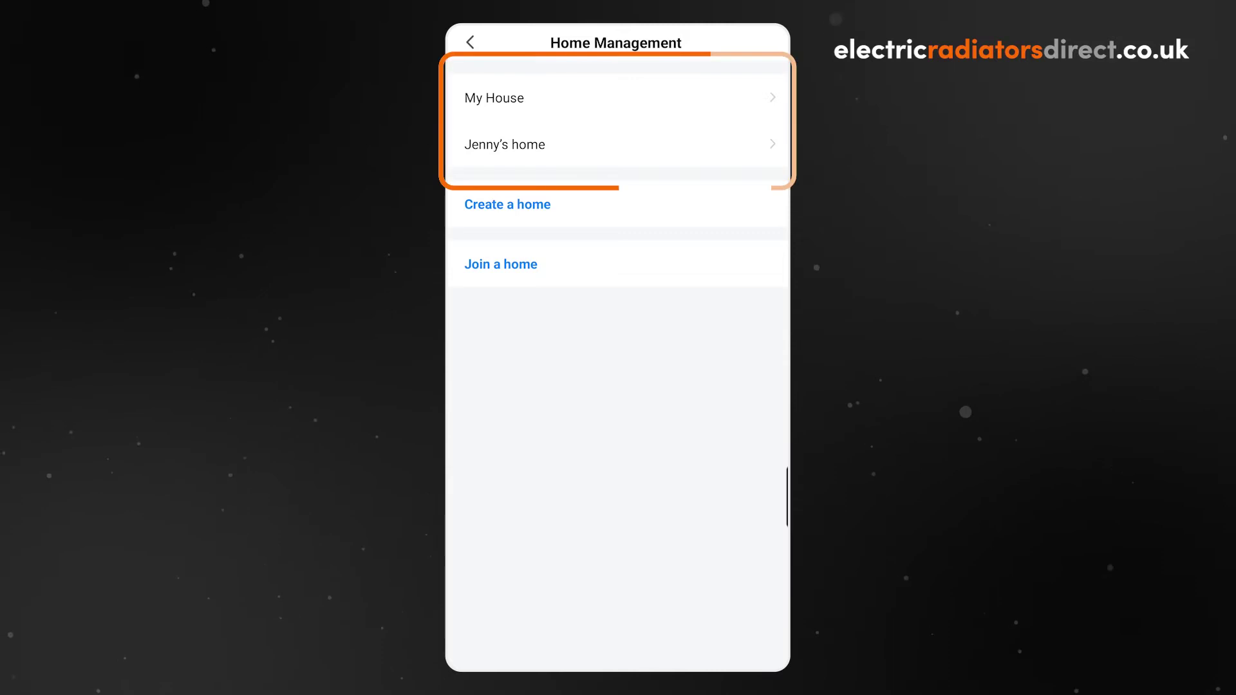
Create a home named Beach House, unticking Living Room, Master Bedroom, Kitchen and Study Room.
{"action": "left_click", "coordinate": [531, 204]}
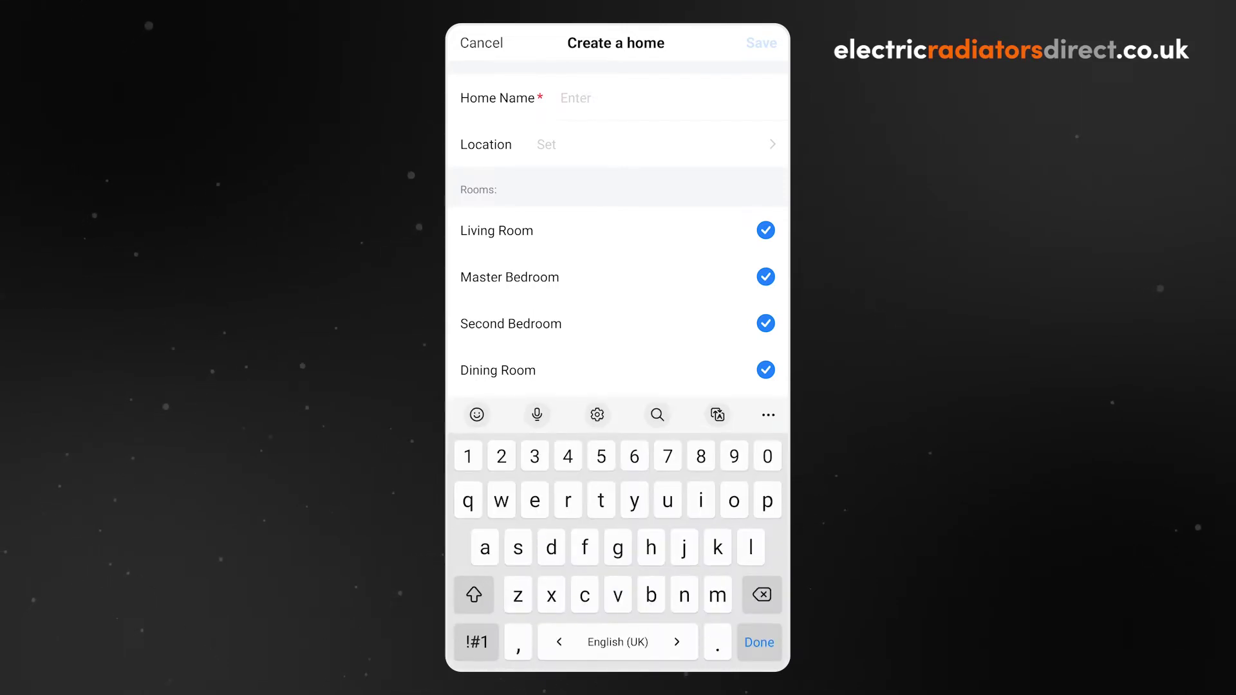
{"action": "type", "text": "Be"}
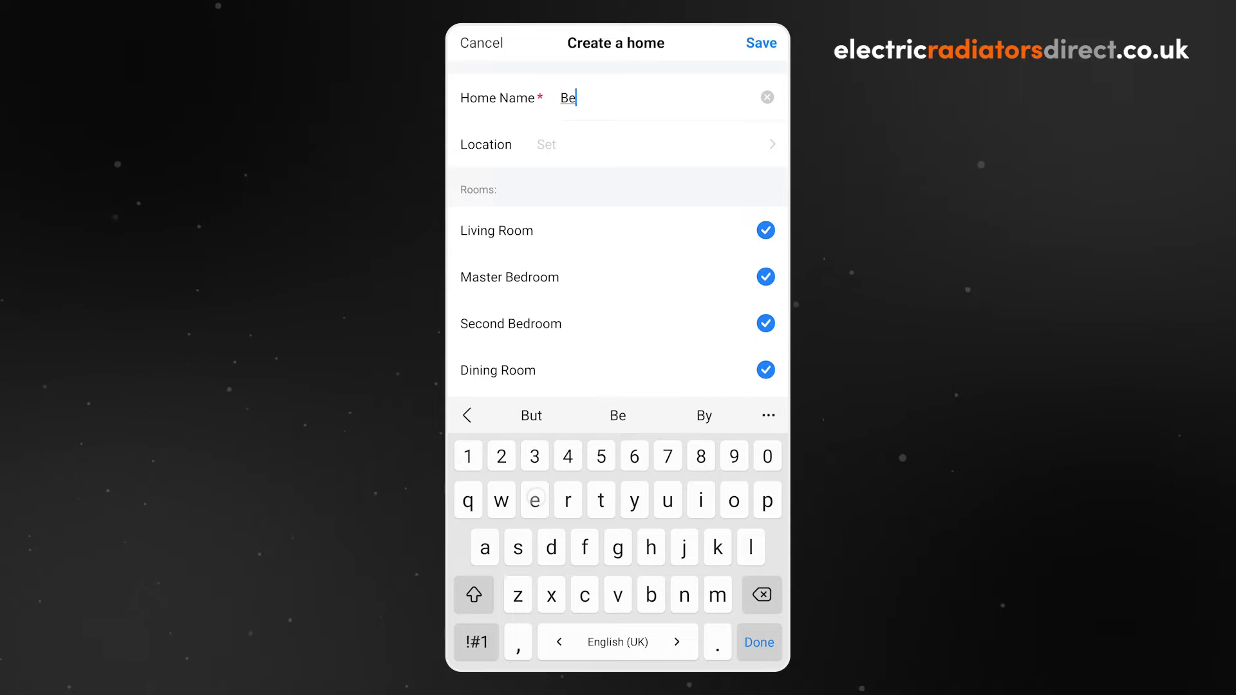
{"action": "type", "text": "ach "}
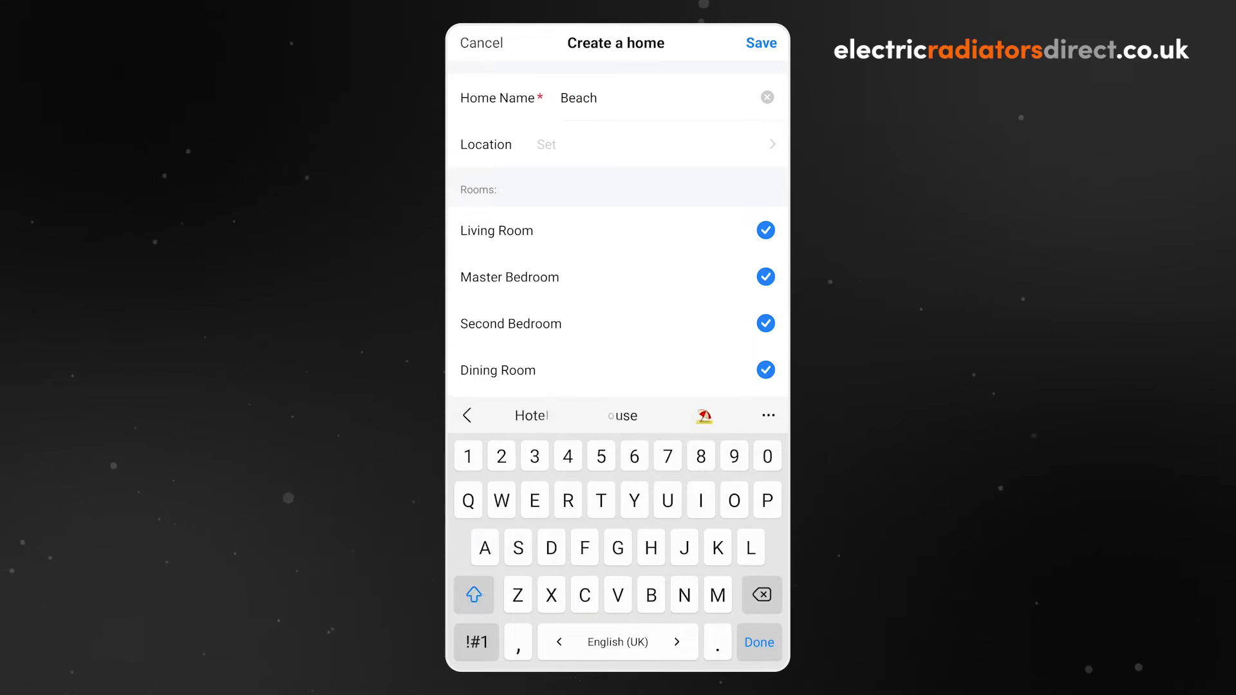
{"action": "type", "text": "House"}
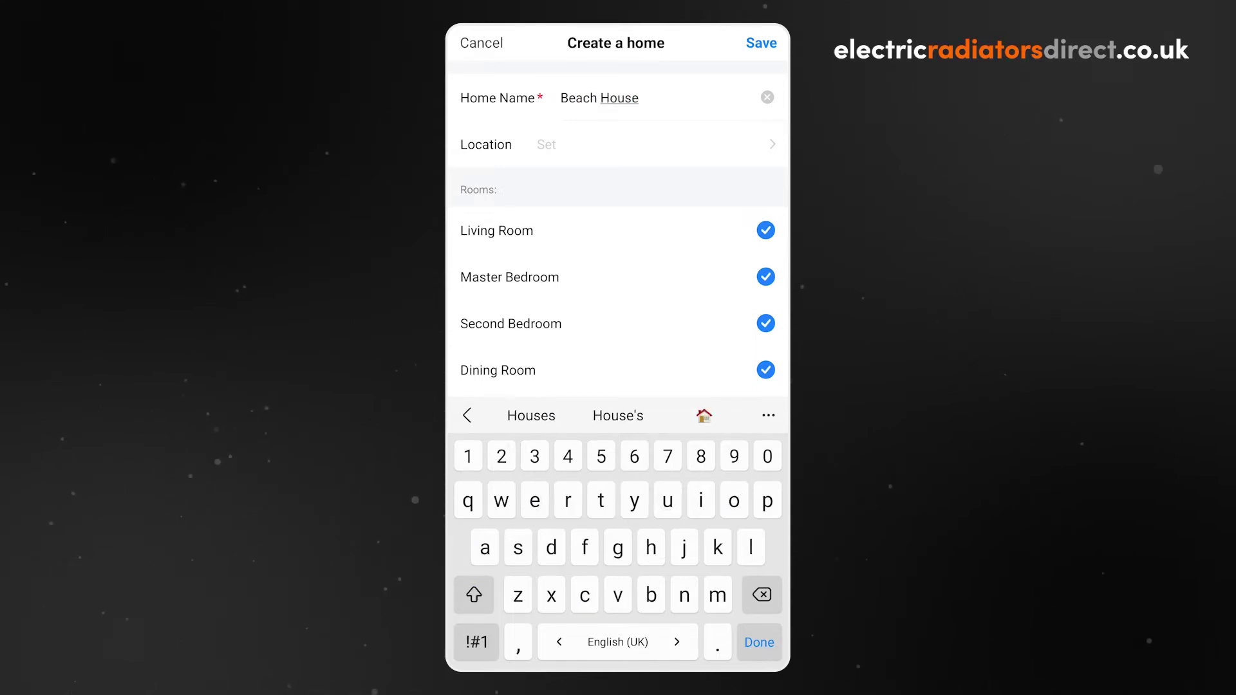
{"action": "key", "text": "Return"}
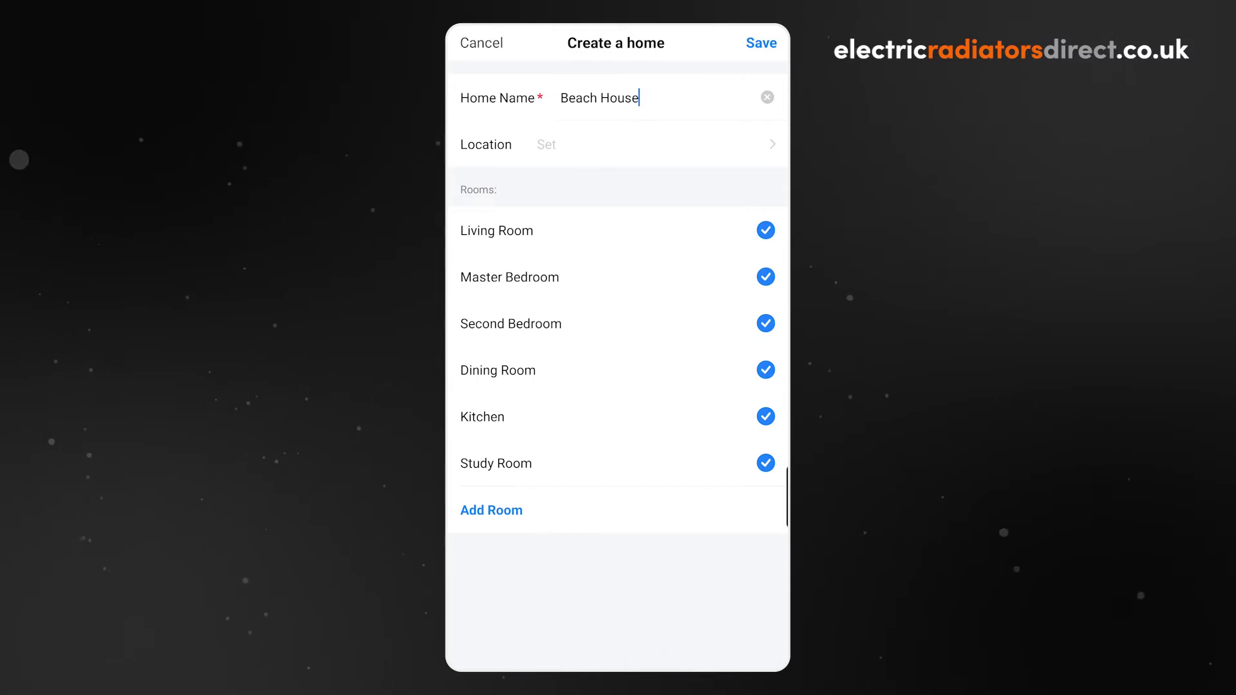
{"action": "left_click", "coordinate": [765, 230]}
{"action": "left_click", "coordinate": [765, 277]}
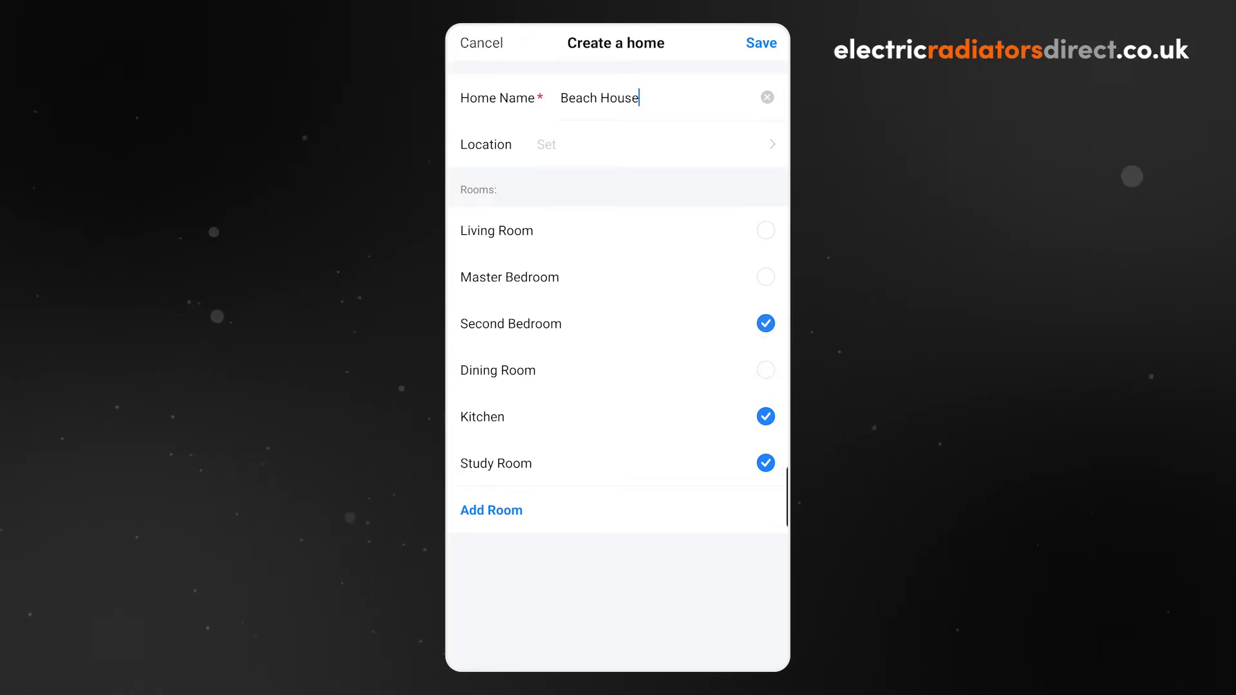
{"action": "left_click", "coordinate": [766, 416]}
{"action": "left_click", "coordinate": [766, 463]}
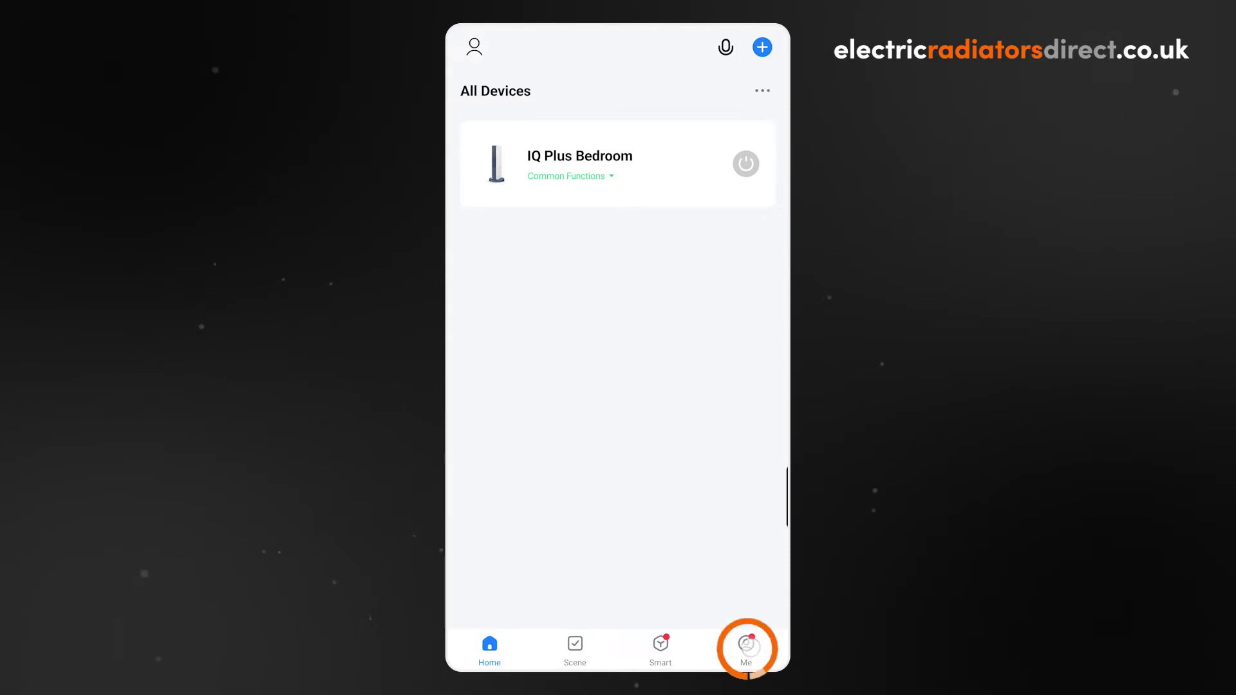
Go to the Me tab and open Home Management.
{"action": "left_click", "coordinate": [746, 646]}
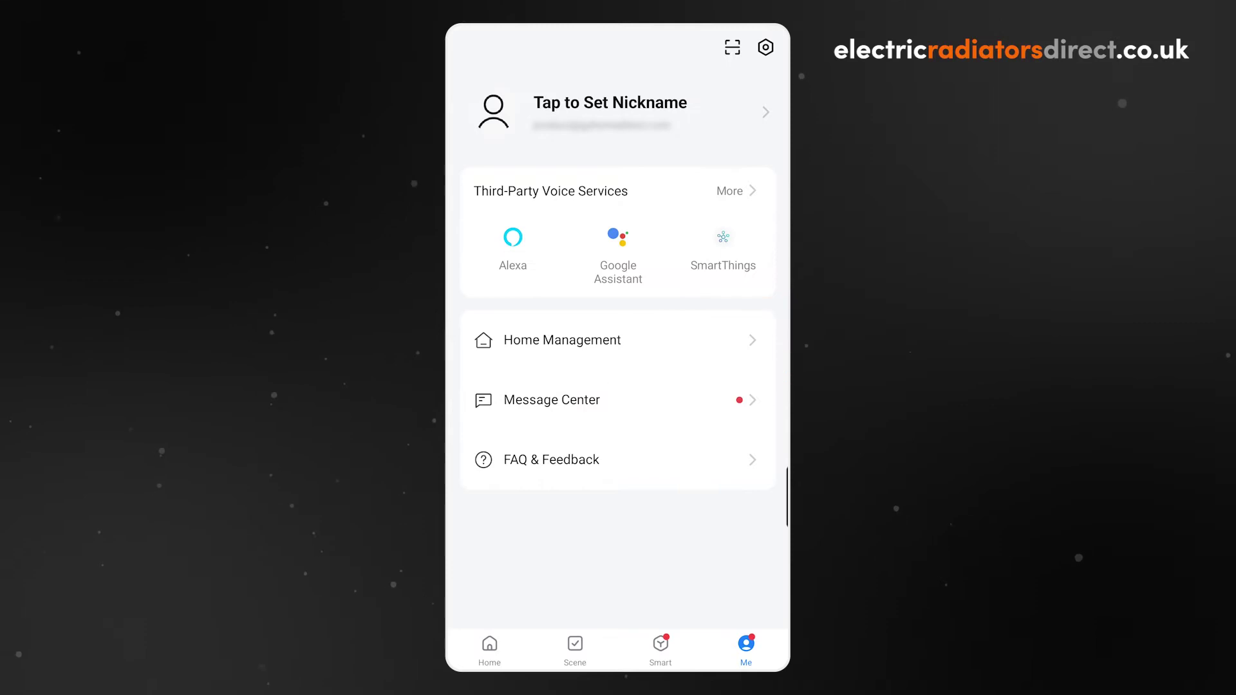
{"action": "left_click", "coordinate": [620, 341]}
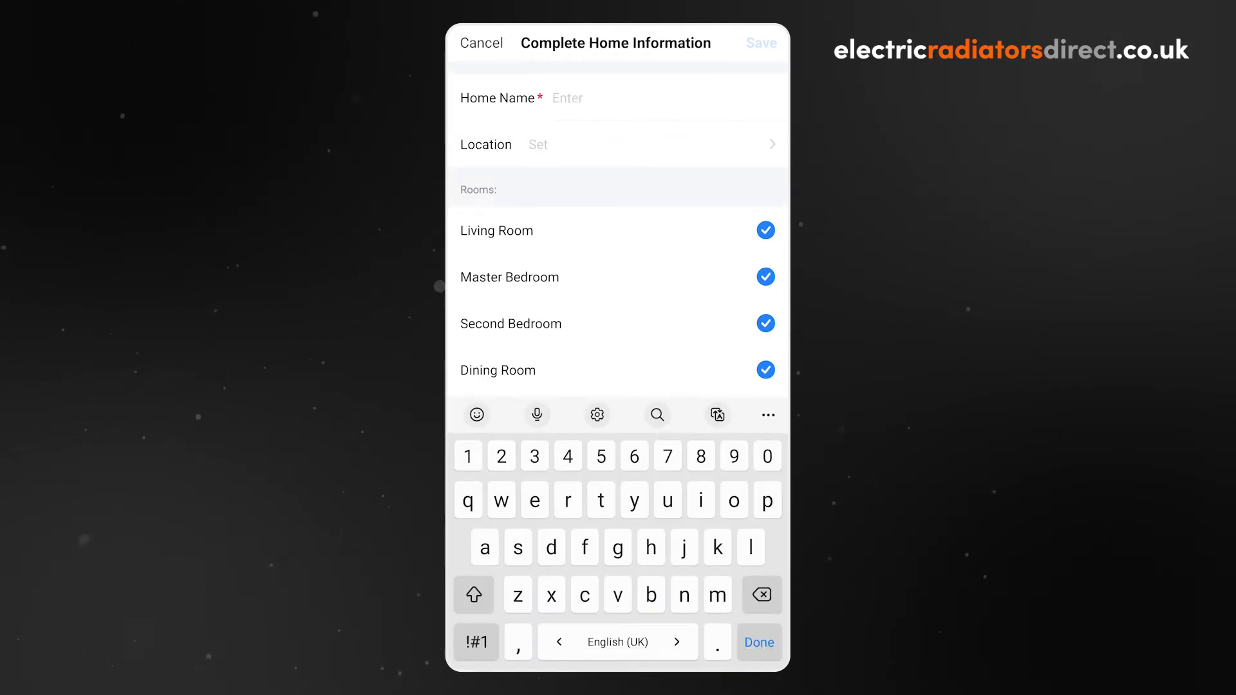
{"action": "type", "text": "My H"}
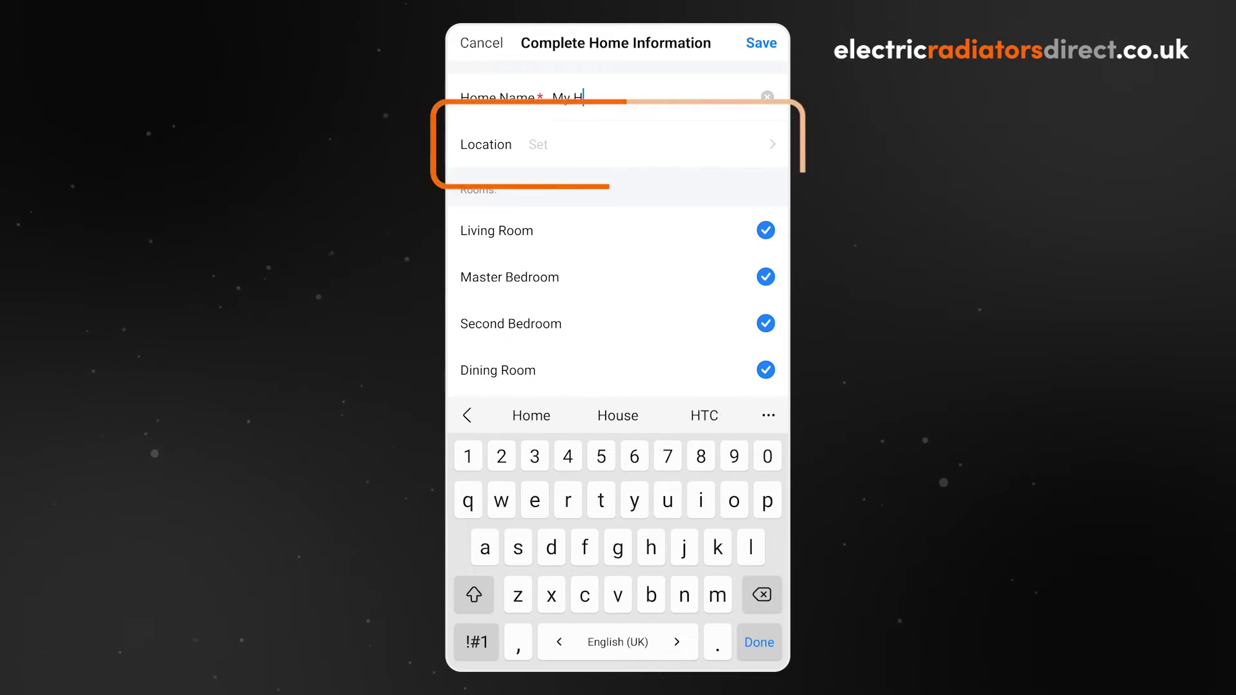
{"action": "type", "text": "ouse"}
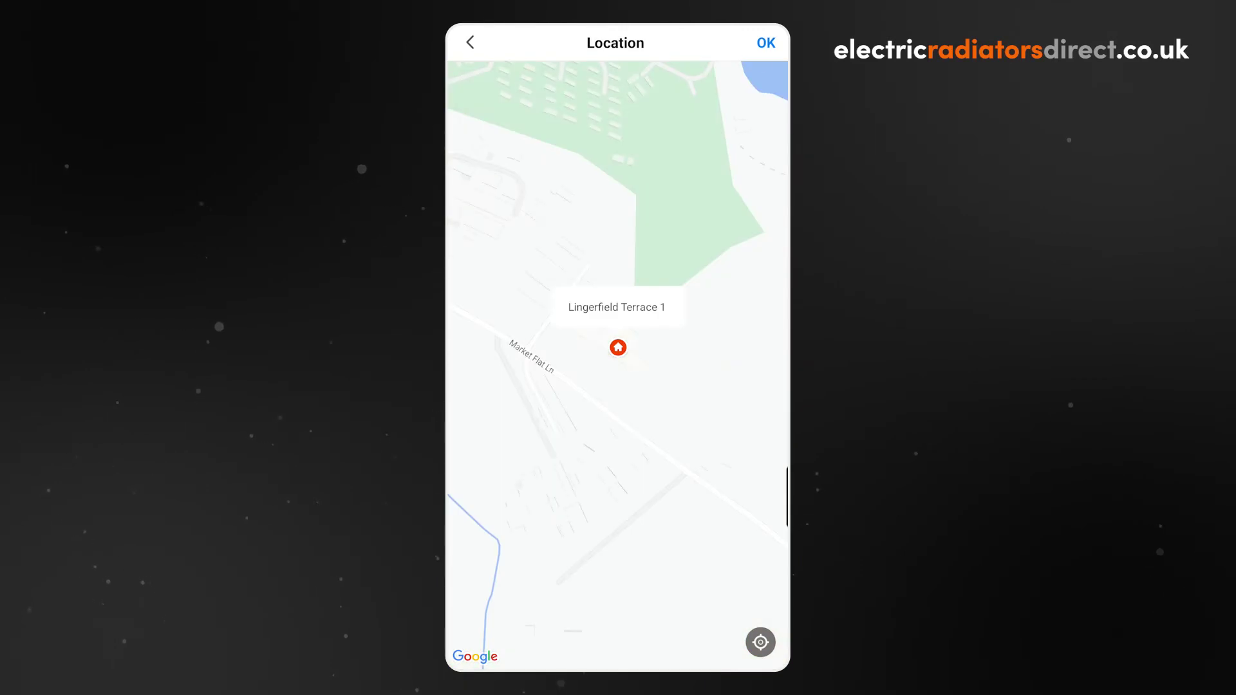
{"action": "left_click", "coordinate": [767, 43]}
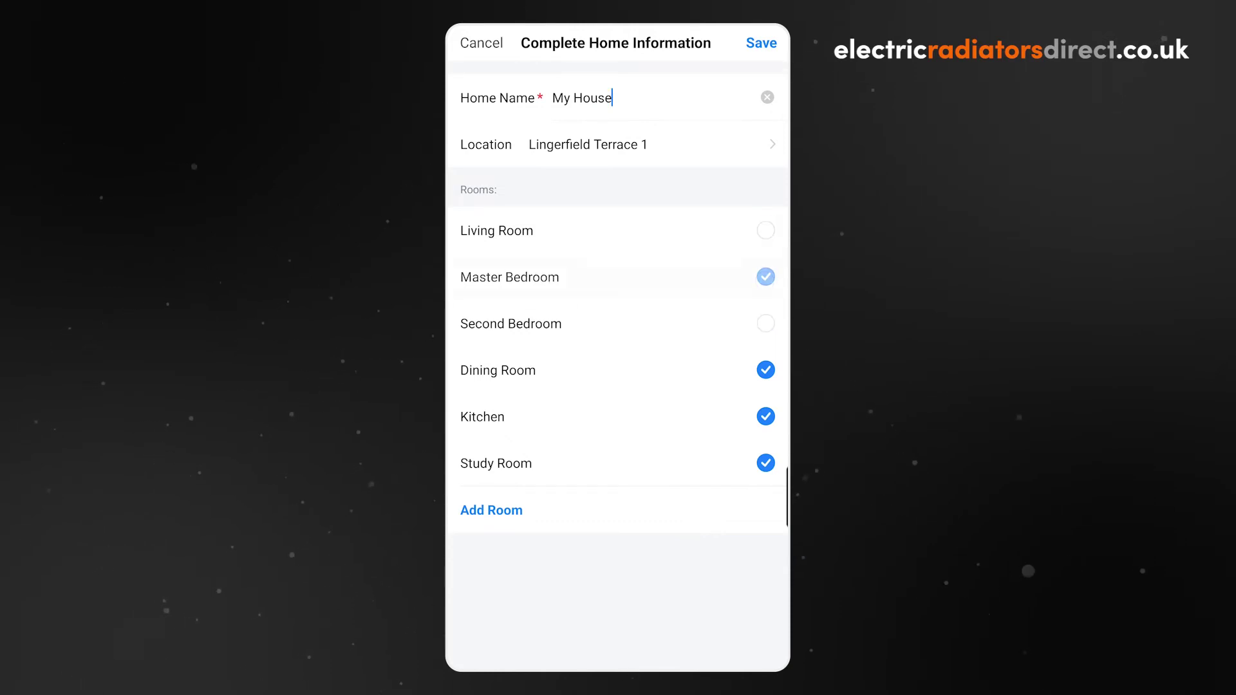
Tick Living Room, untick Study Room, and add a custom room named Garage.
{"action": "left_click", "coordinate": [765, 230]}
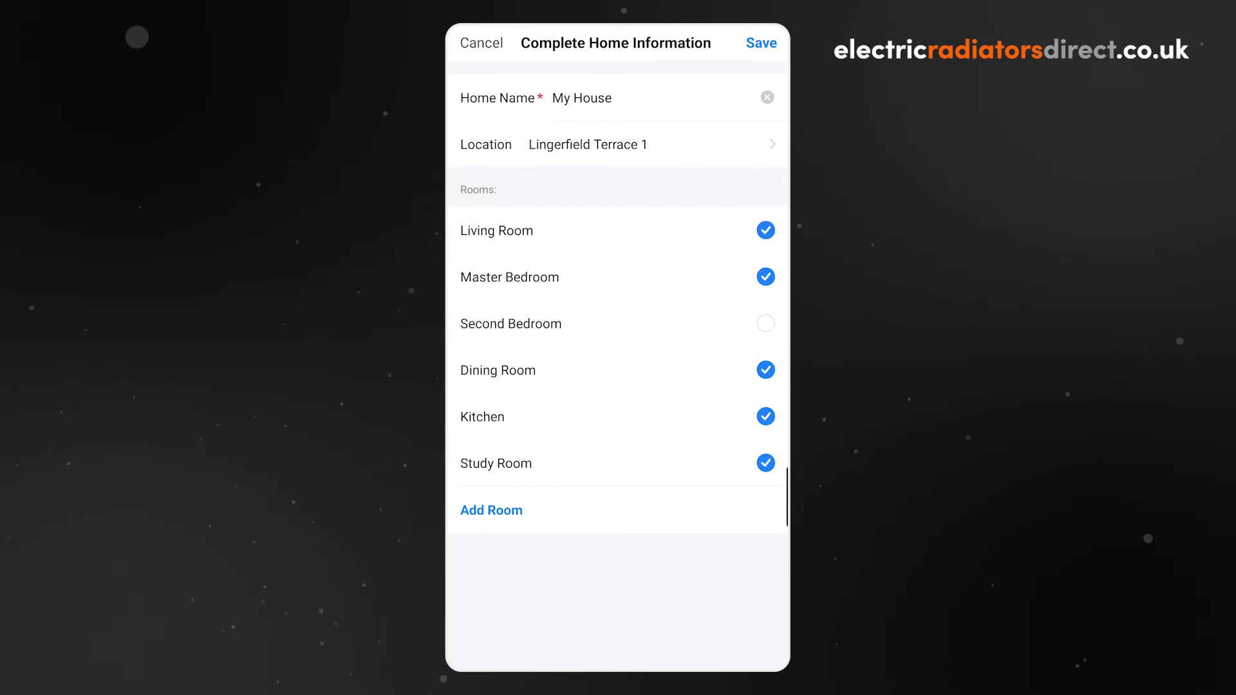
{"action": "left_click", "coordinate": [765, 463]}
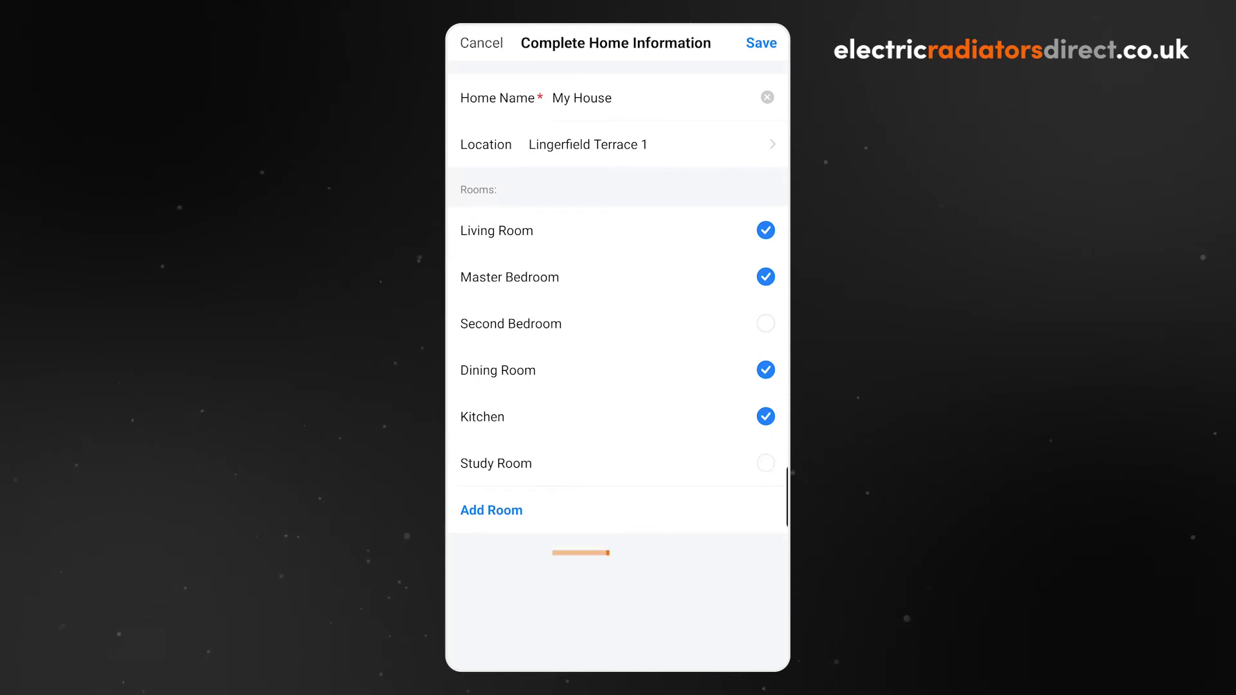
{"action": "left_click", "coordinate": [511, 510]}
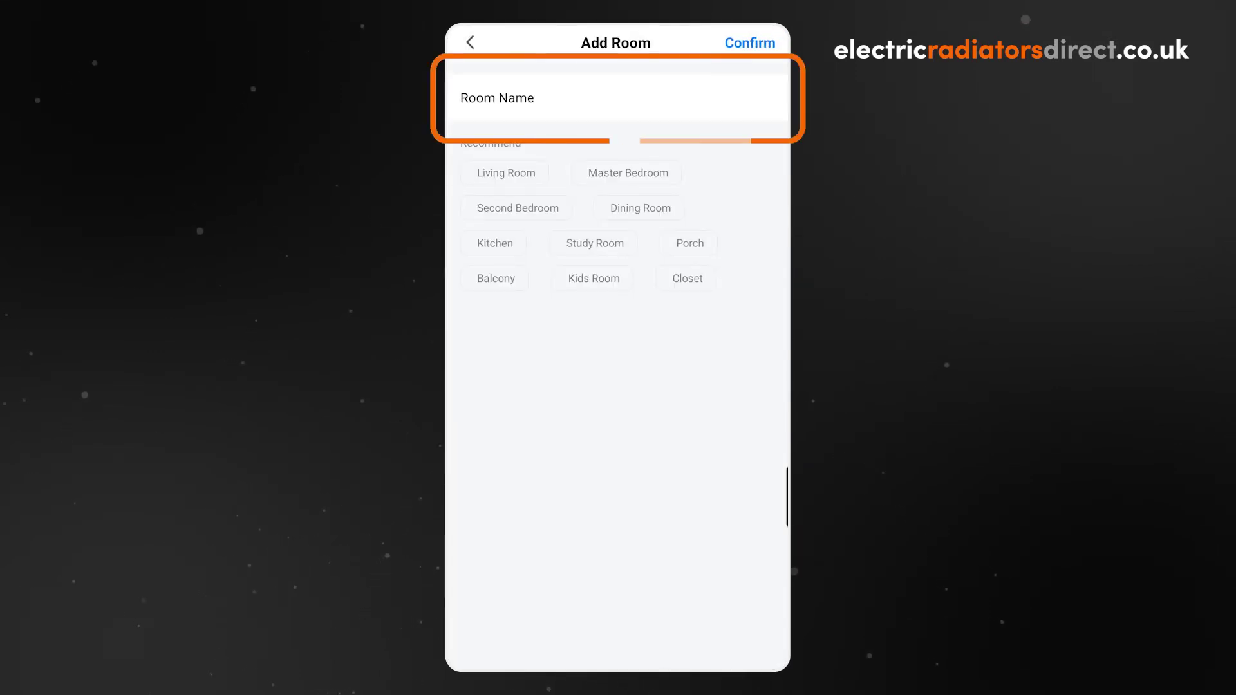
{"action": "left_click", "coordinate": [613, 98]}
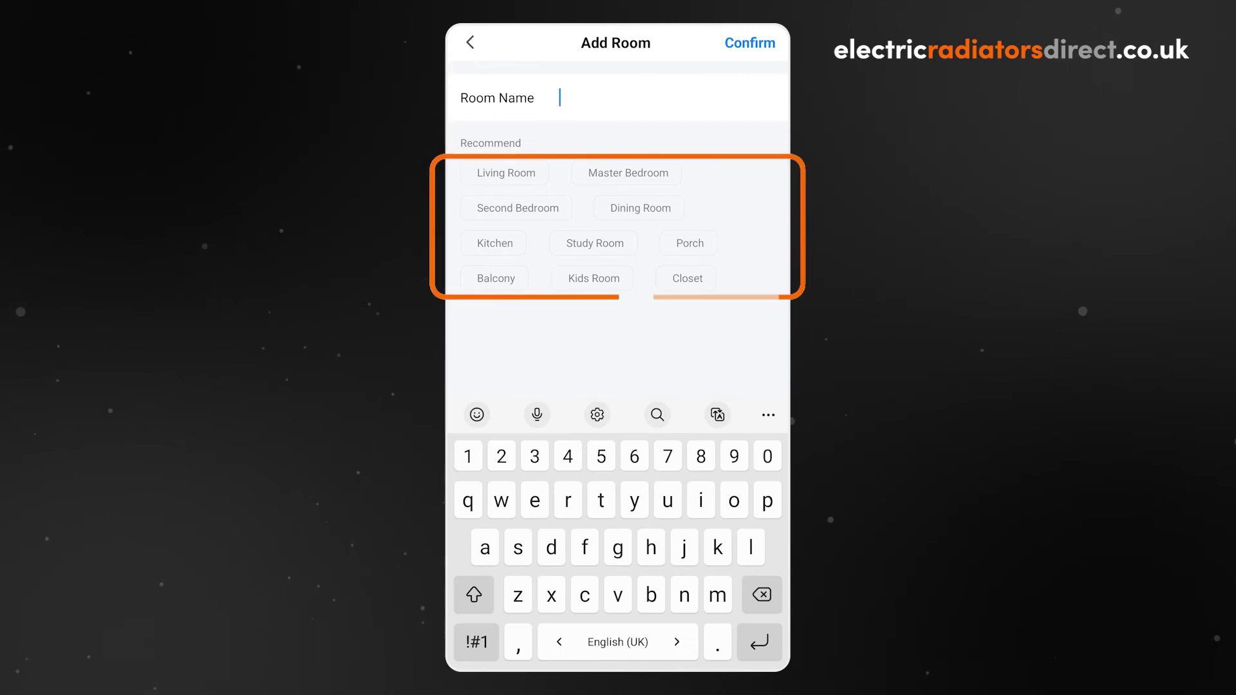
{"action": "type", "text": "Garage"}
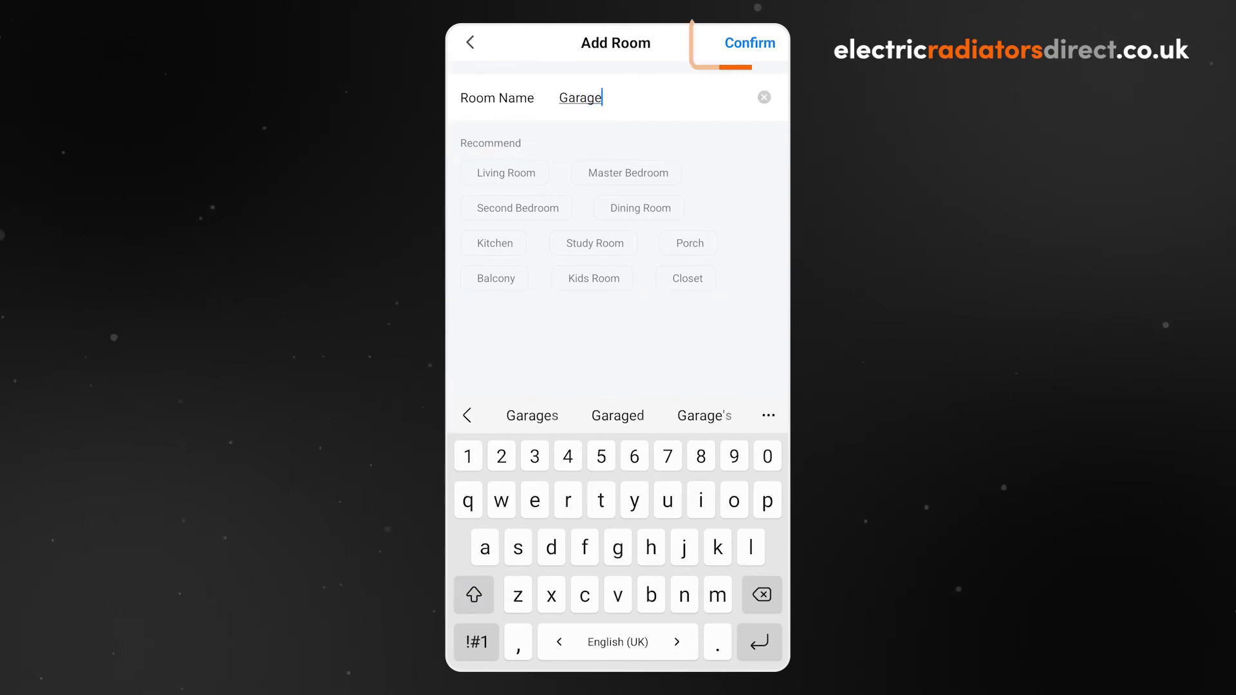
{"action": "left_click", "coordinate": [750, 42]}
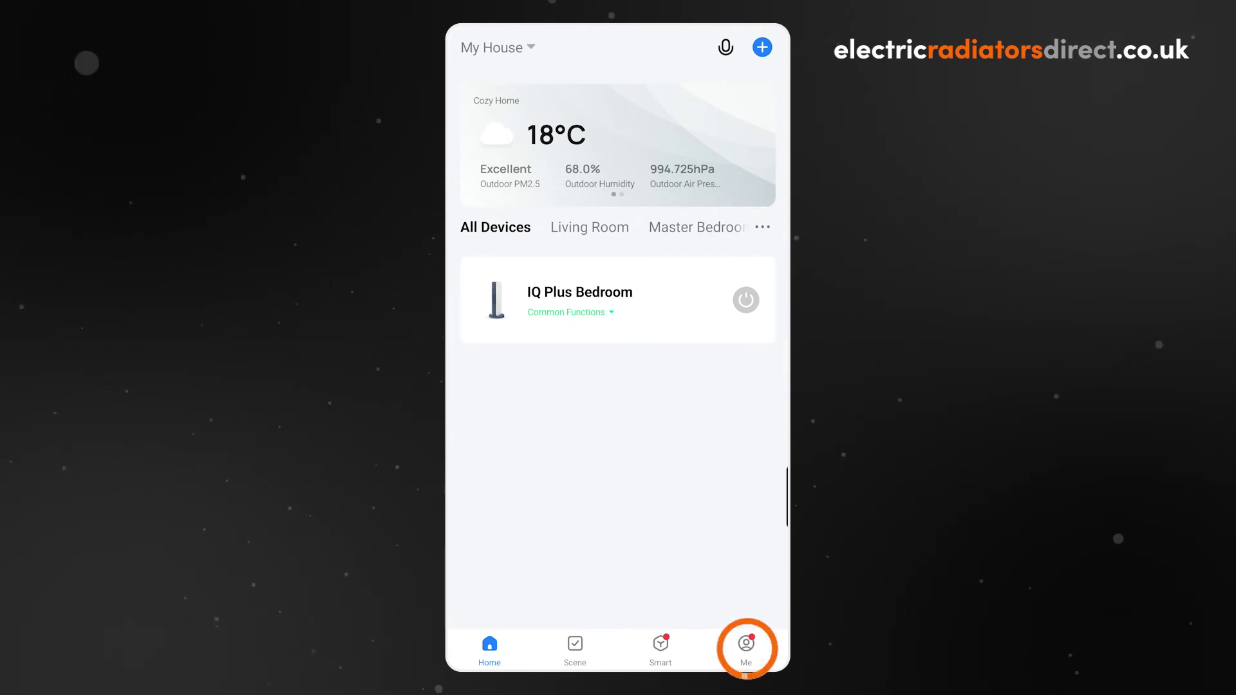
Open Master Bedroom's settings via Me > Home Management > My House > Room Management.
{"action": "left_click", "coordinate": [746, 646]}
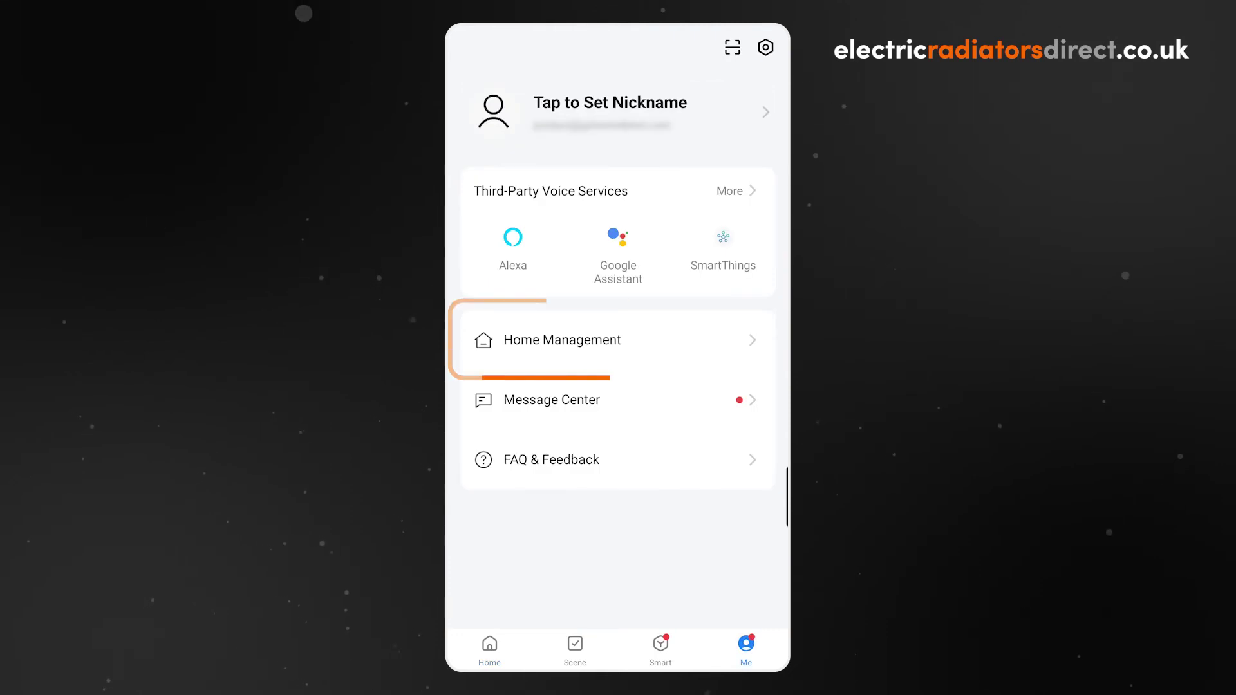
{"action": "left_click", "coordinate": [603, 338]}
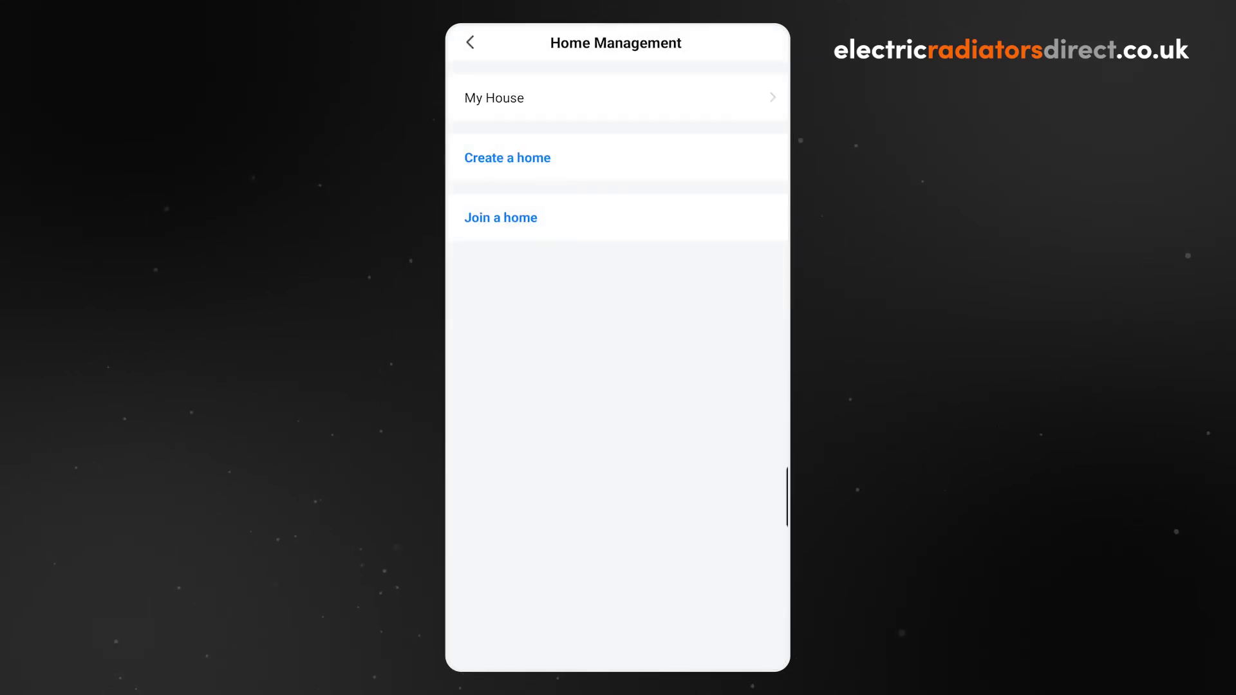
{"action": "left_click", "coordinate": [598, 101]}
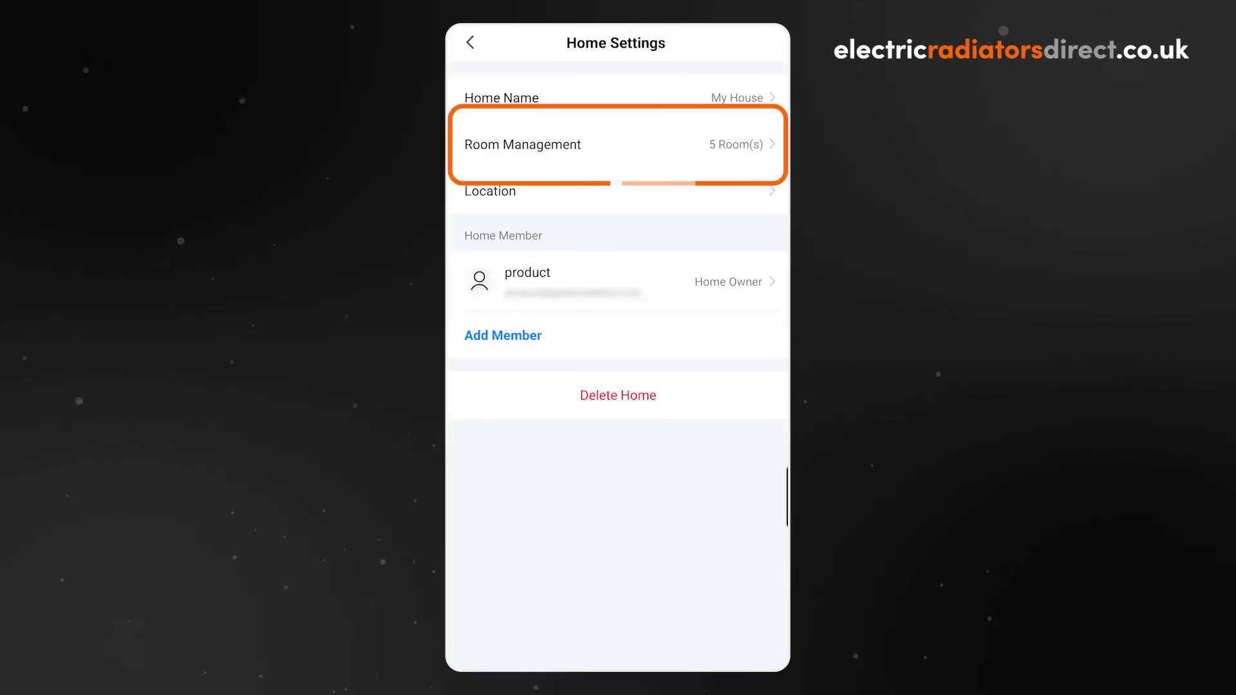
{"action": "left_click", "coordinate": [734, 144]}
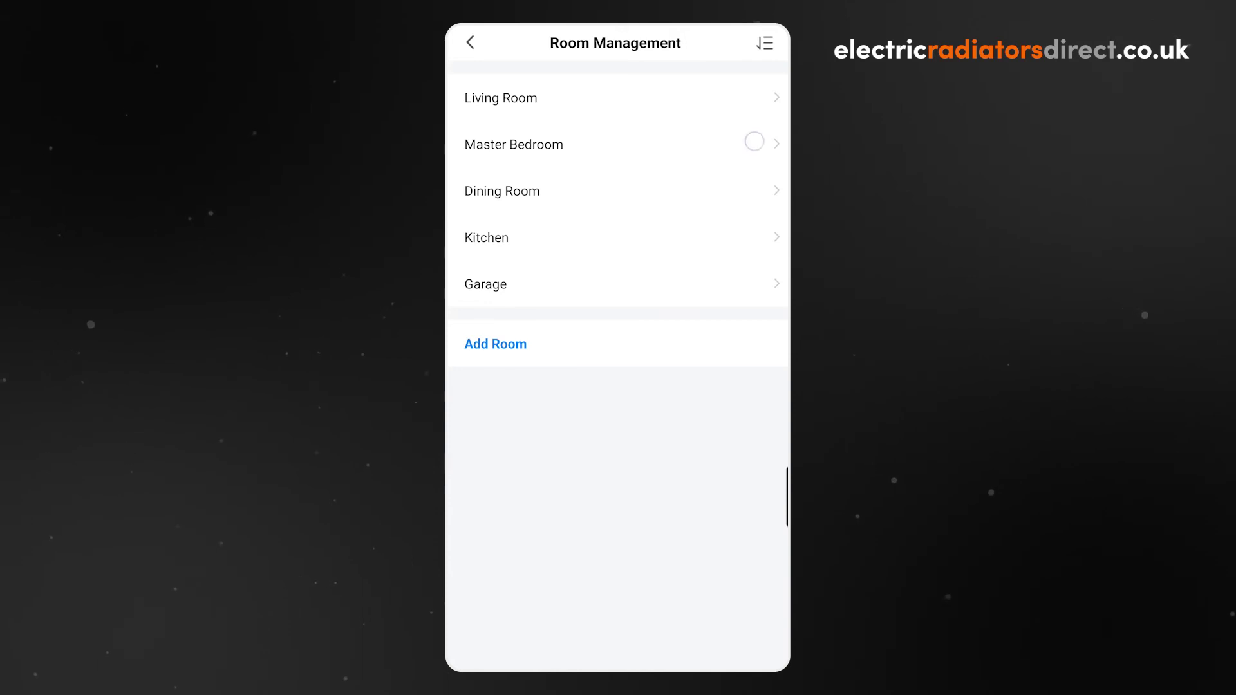
{"action": "left_click", "coordinate": [754, 143]}
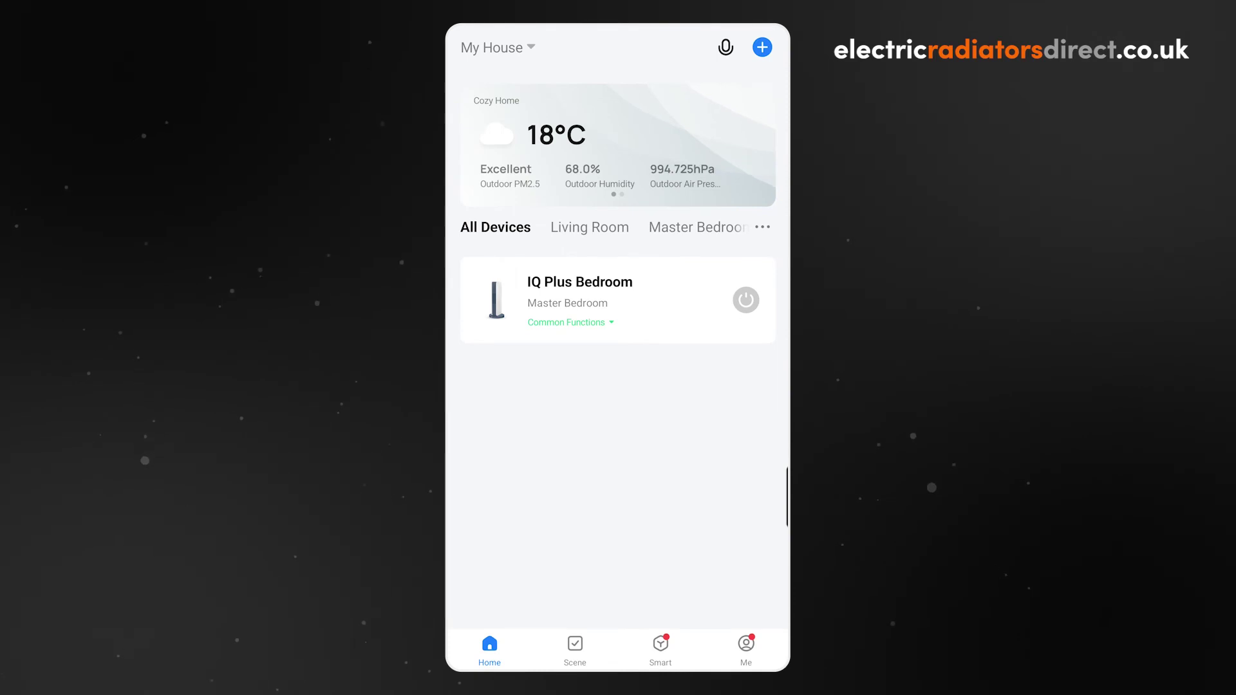
Add a new member to My House via Home Management, then remove that member.
{"action": "left_click", "coordinate": [746, 645]}
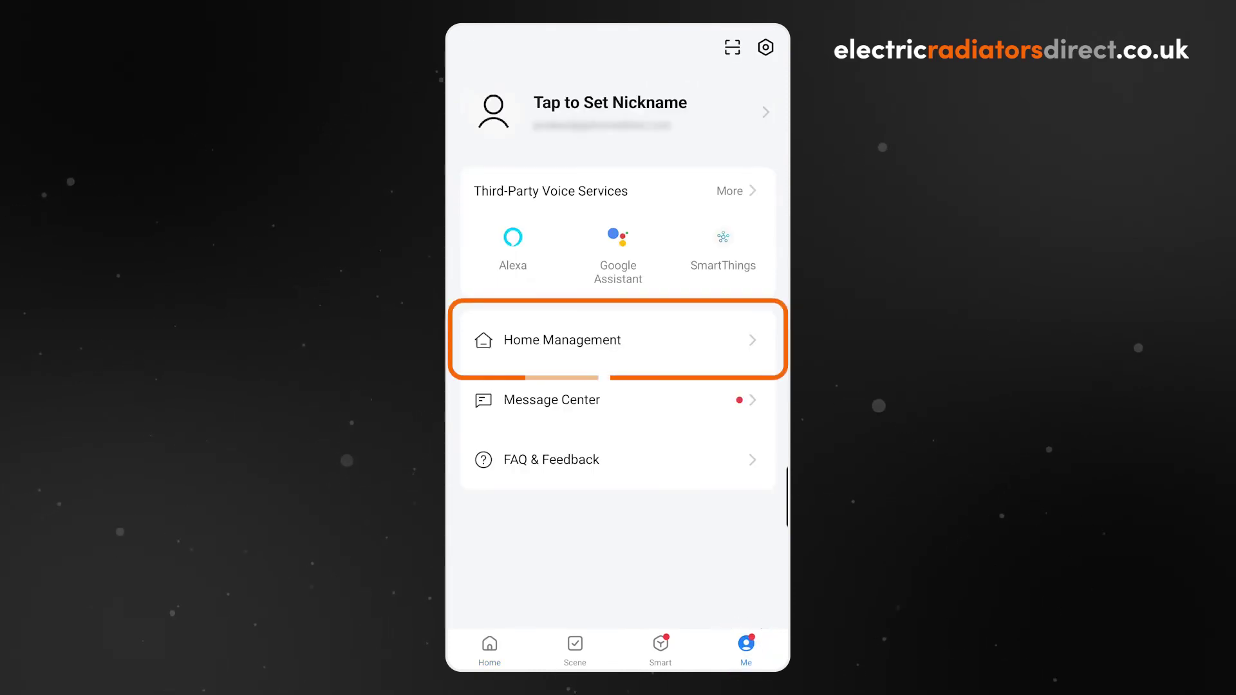
{"action": "left_click", "coordinate": [642, 340]}
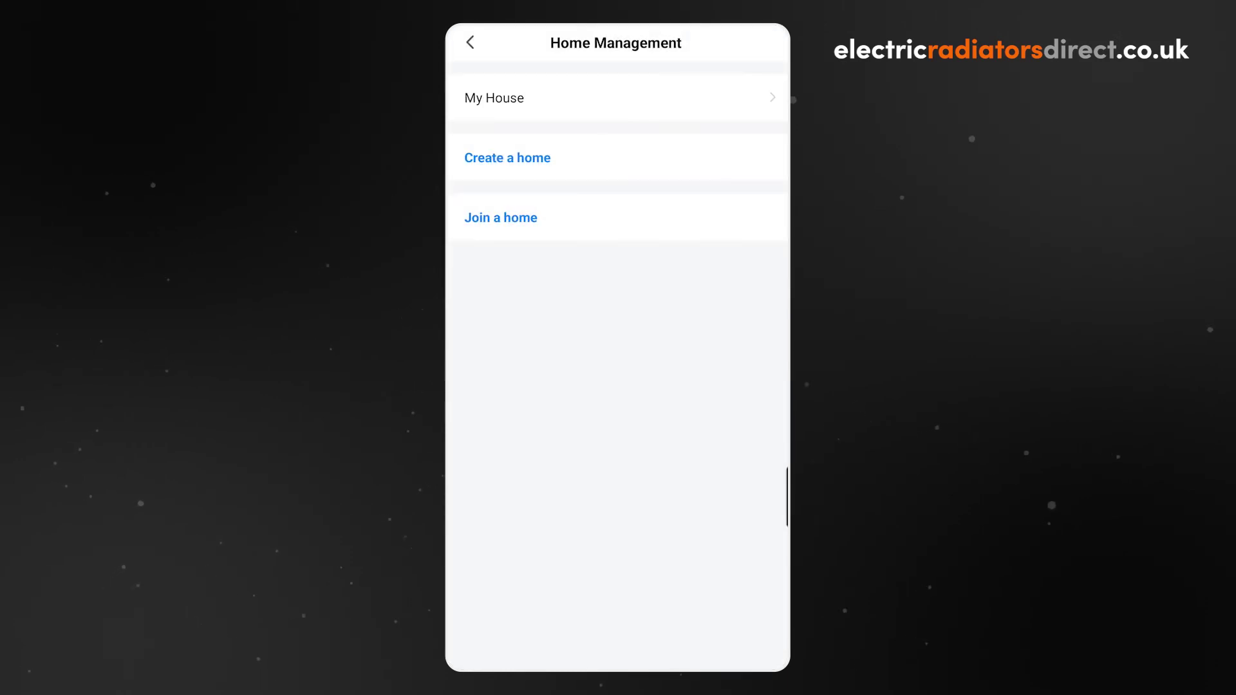
{"action": "left_click", "coordinate": [649, 102]}
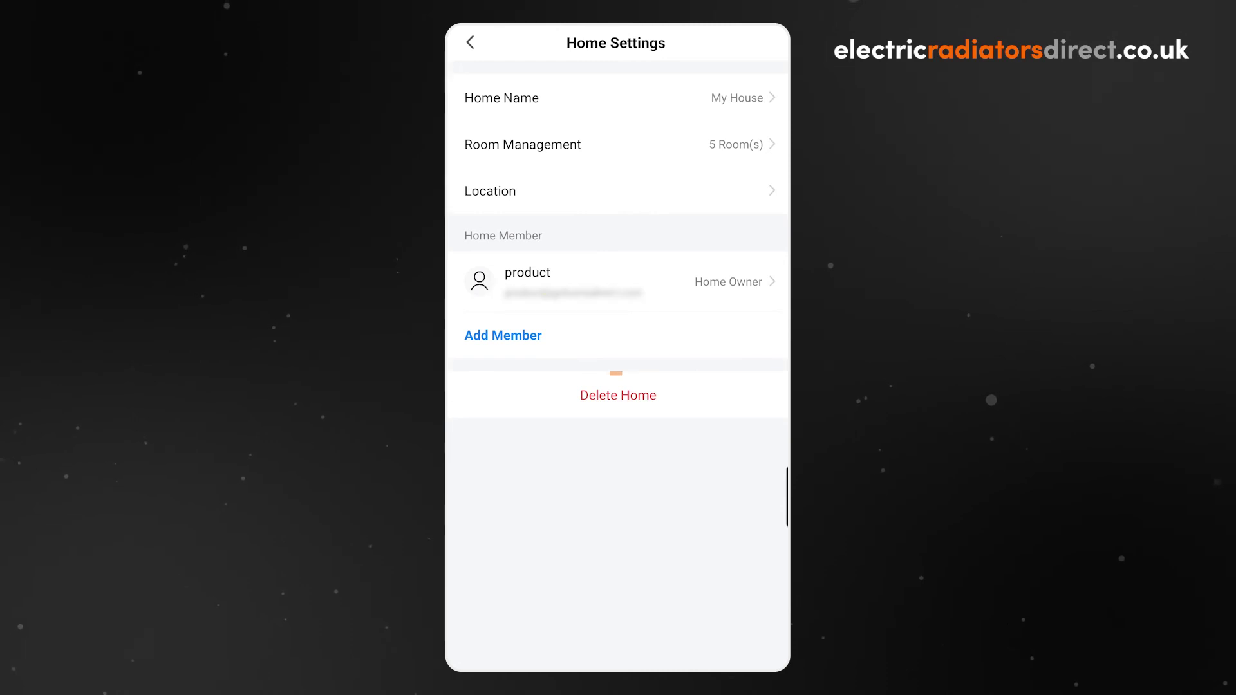
{"action": "left_click", "coordinate": [516, 336]}
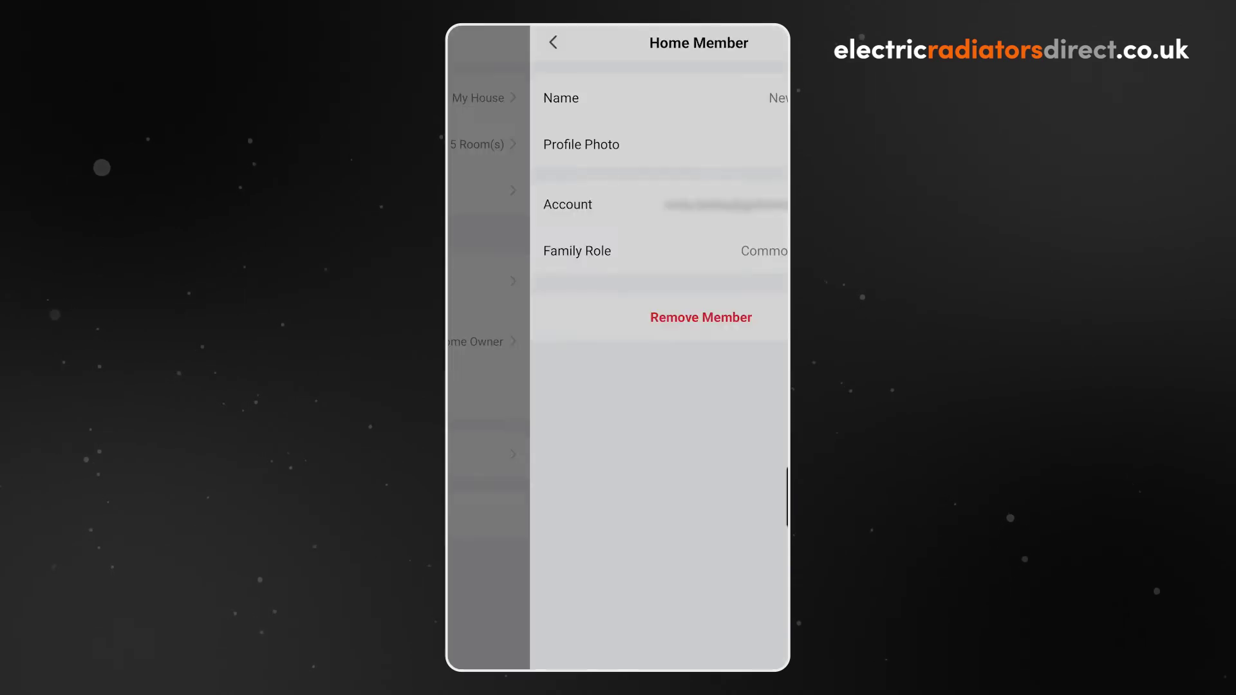
{"action": "left_click", "coordinate": [620, 319]}
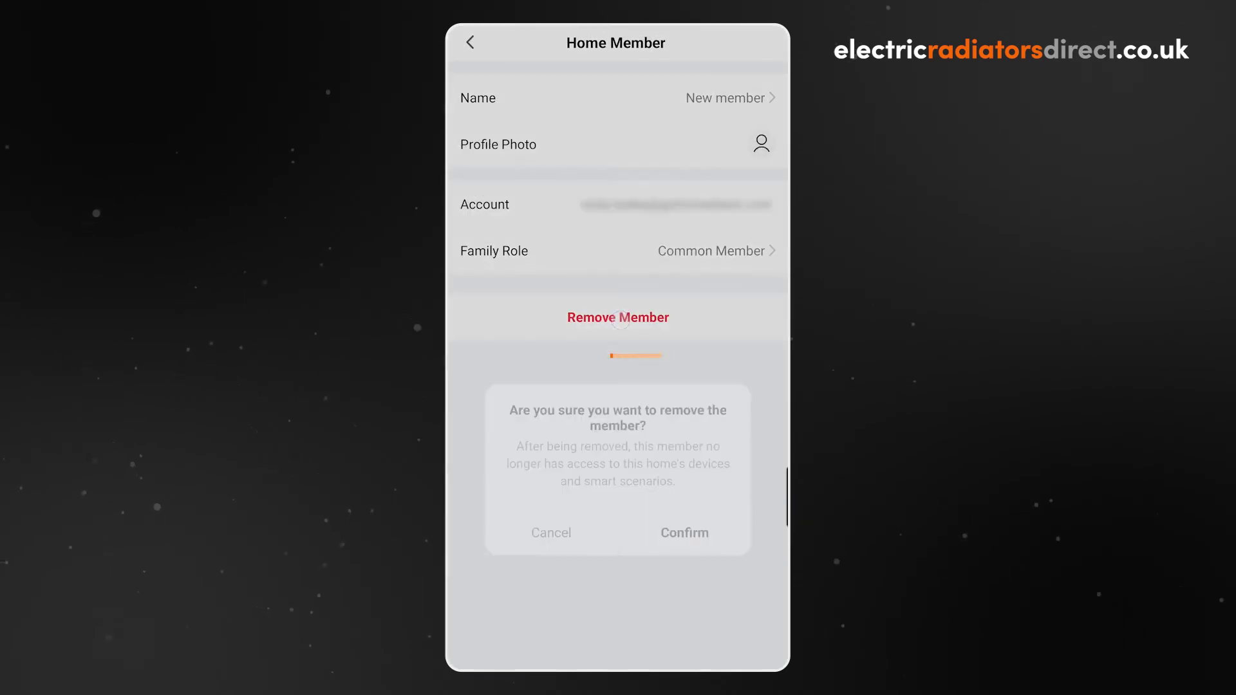
{"action": "left_click", "coordinate": [690, 405]}
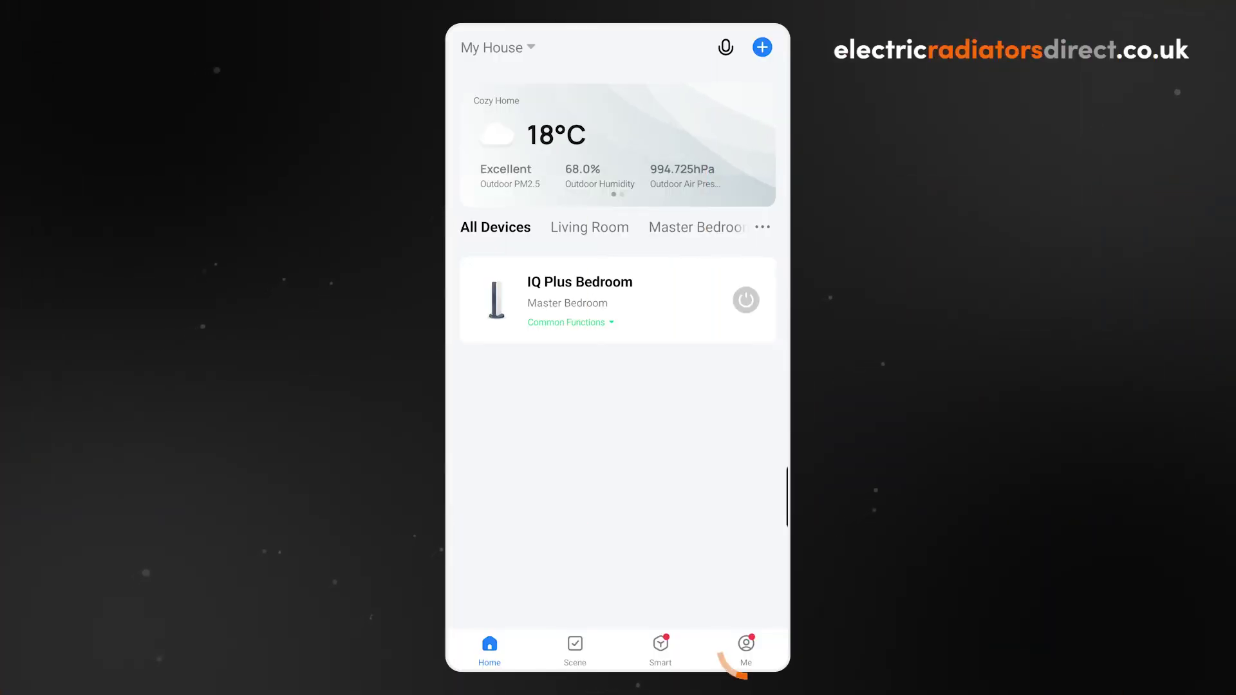
{"action": "left_click", "coordinate": [745, 647]}
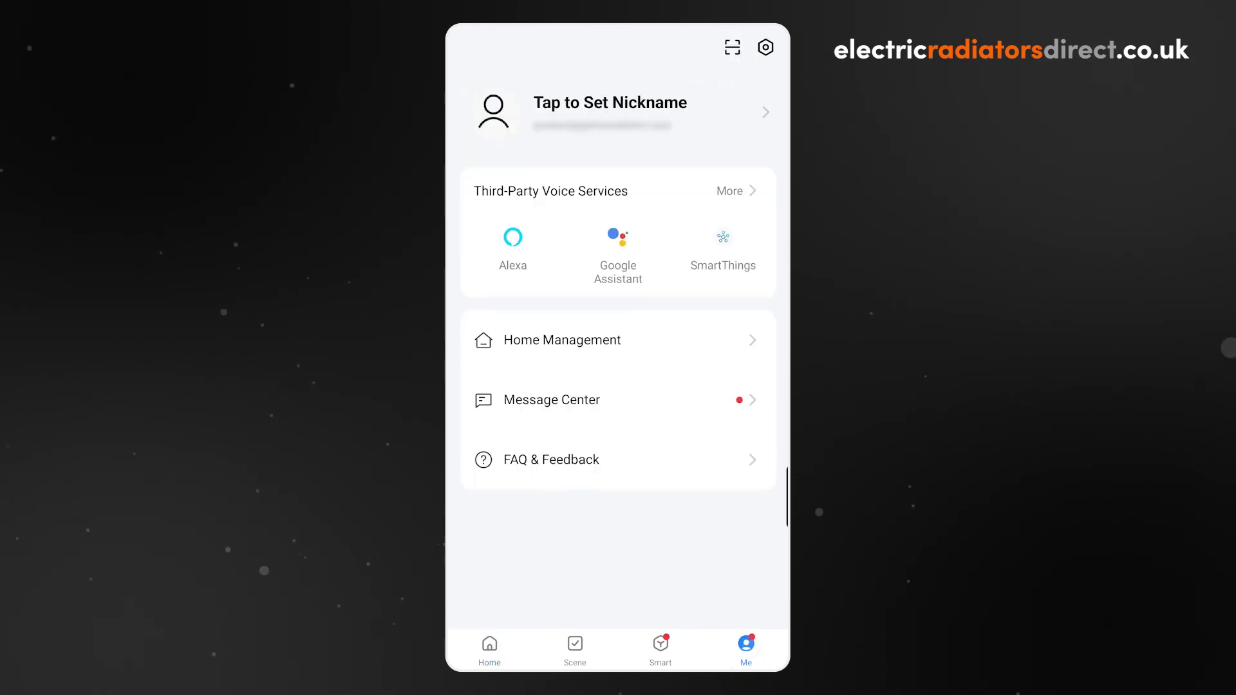
{"action": "left_click", "coordinate": [595, 337]}
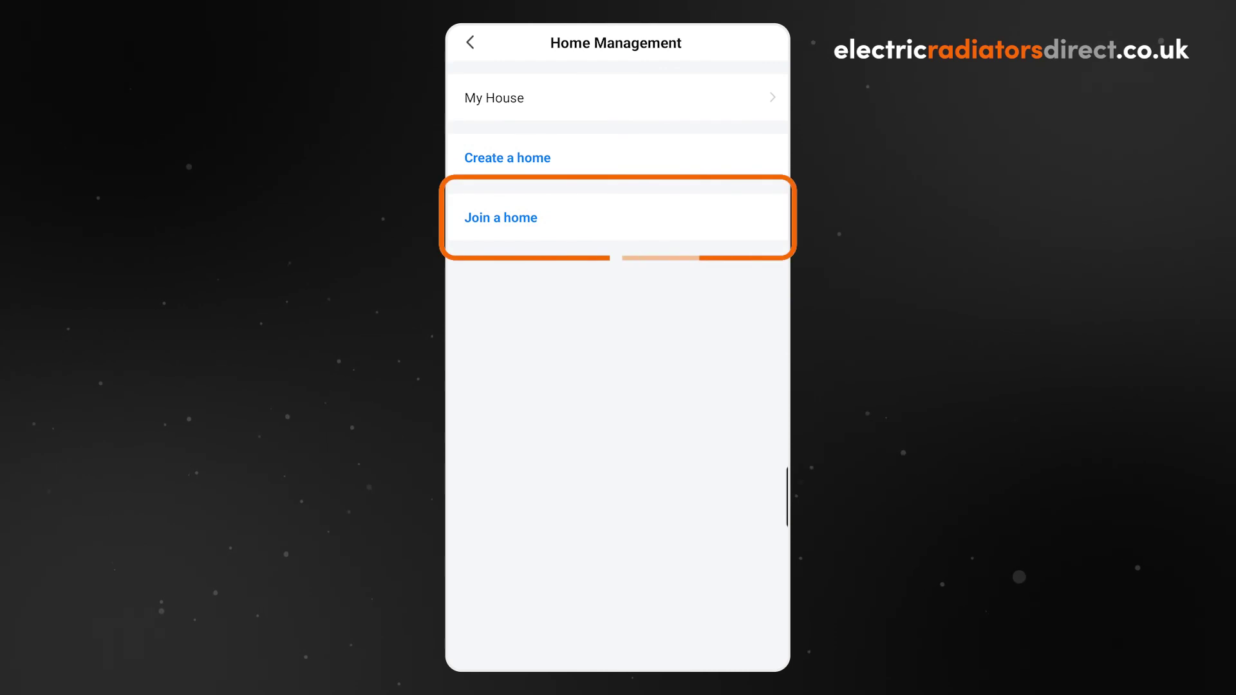
{"action": "left_click", "coordinate": [526, 220]}
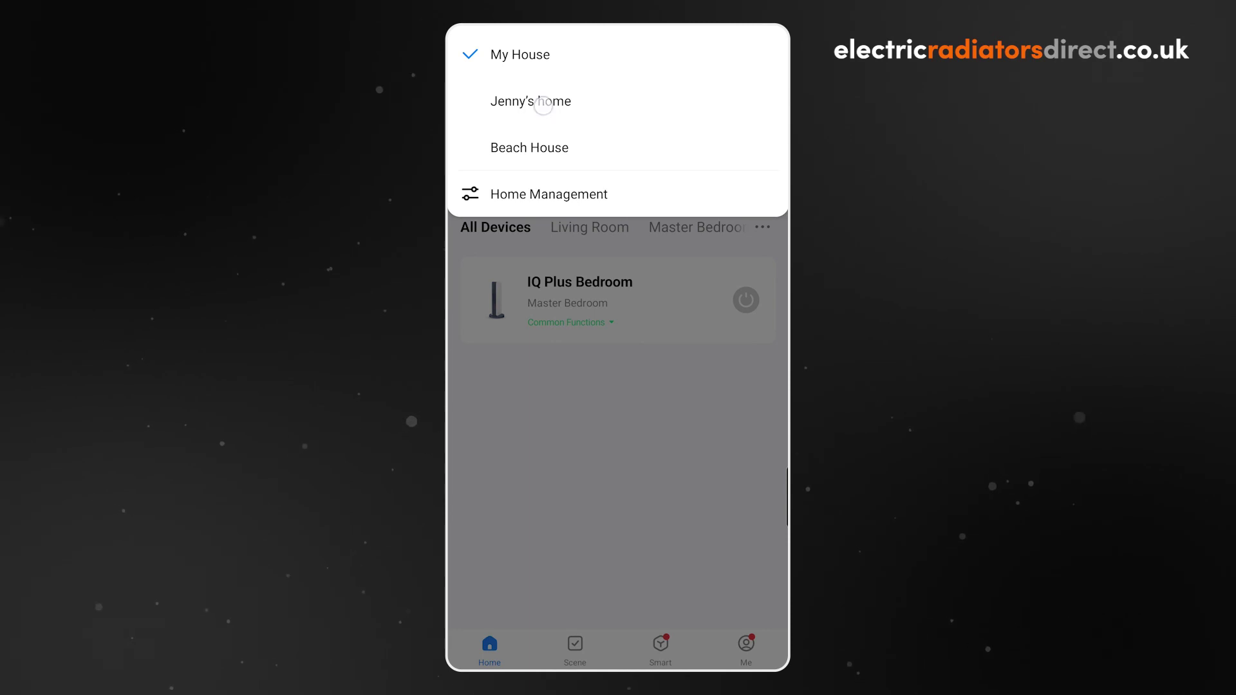
Switch the active home to Jenny's home from the home dropdown.
{"action": "left_click", "coordinate": [543, 105]}
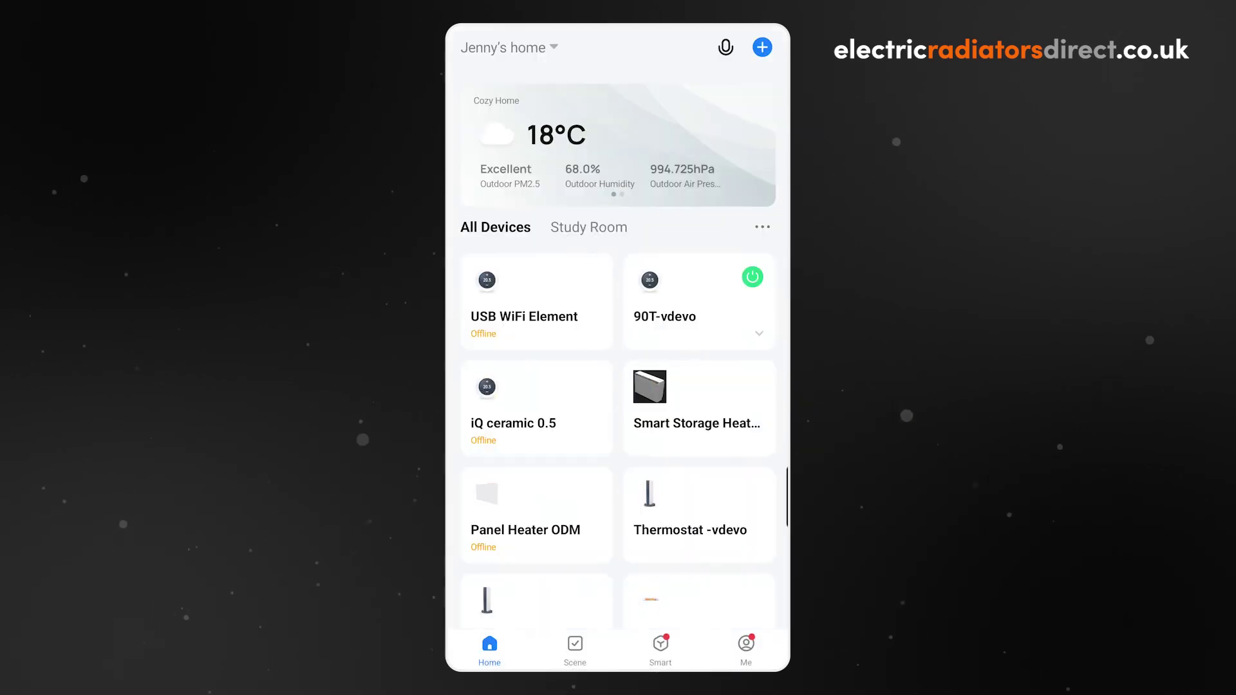